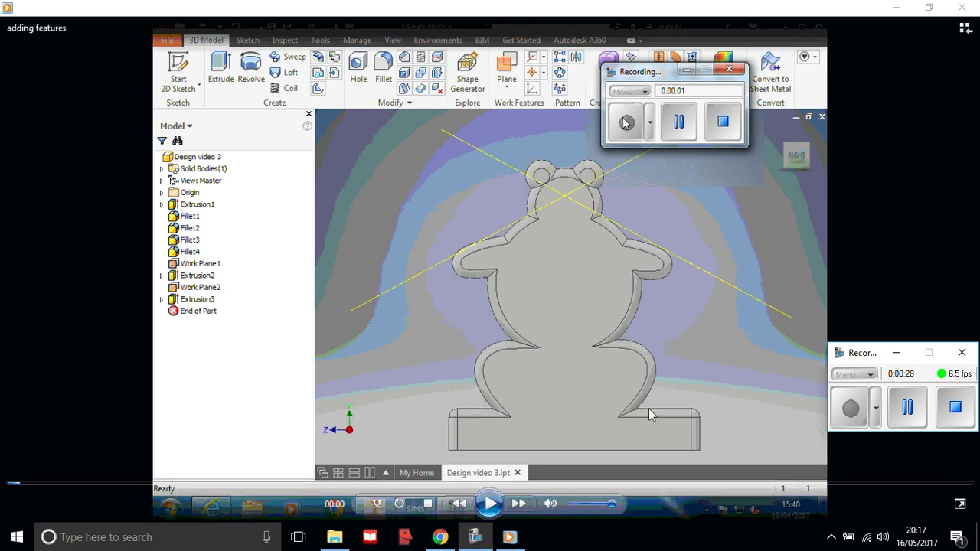
- Start playback of the recorded bear chopstick stand design session
click(490, 505)
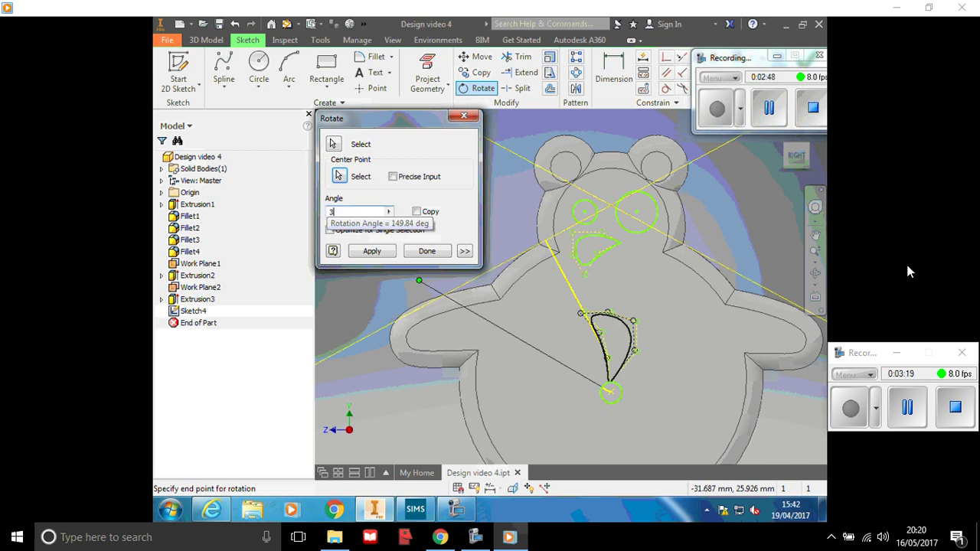
- Set the petal rotation angle to 45 degrees with Copy enabled
text(0)
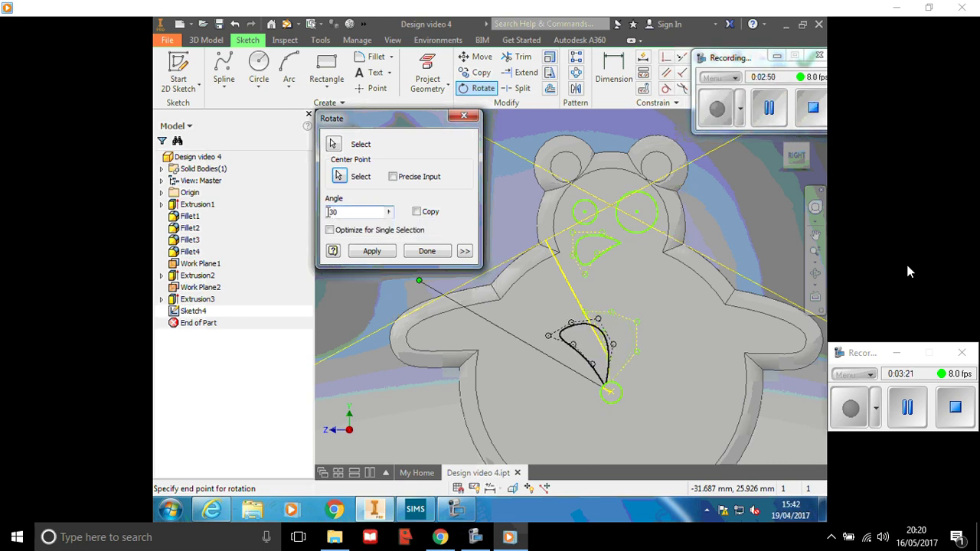
key(BackSpace)
key(BackSpace)
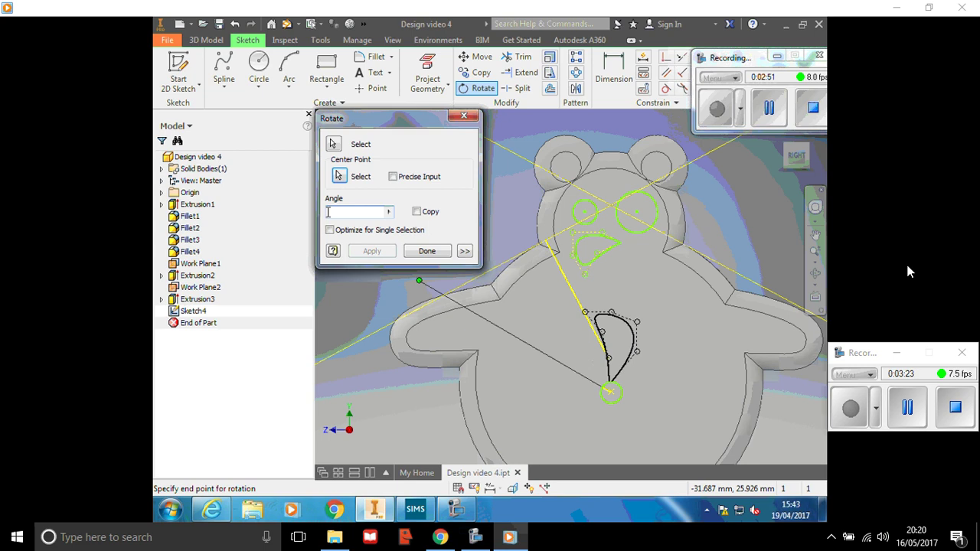
text(45)
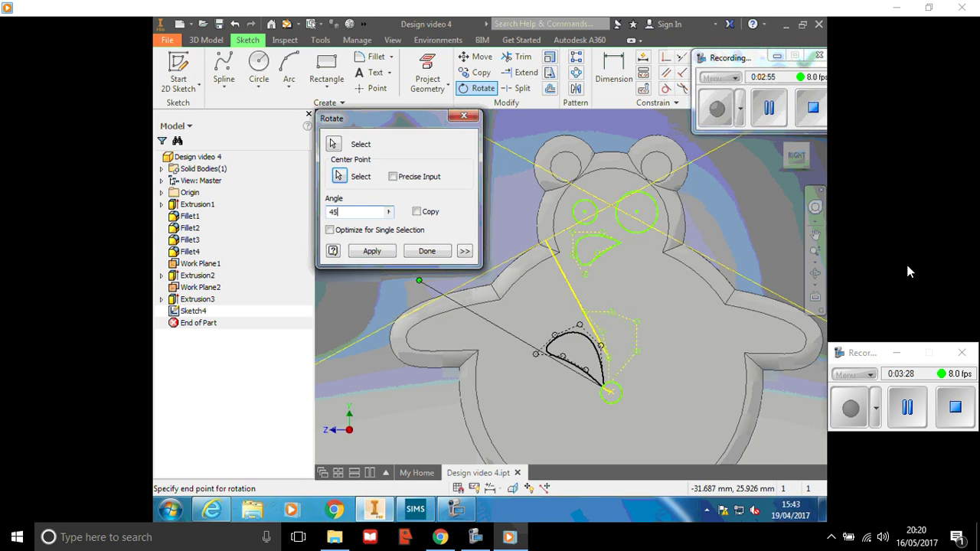
click(416, 212)
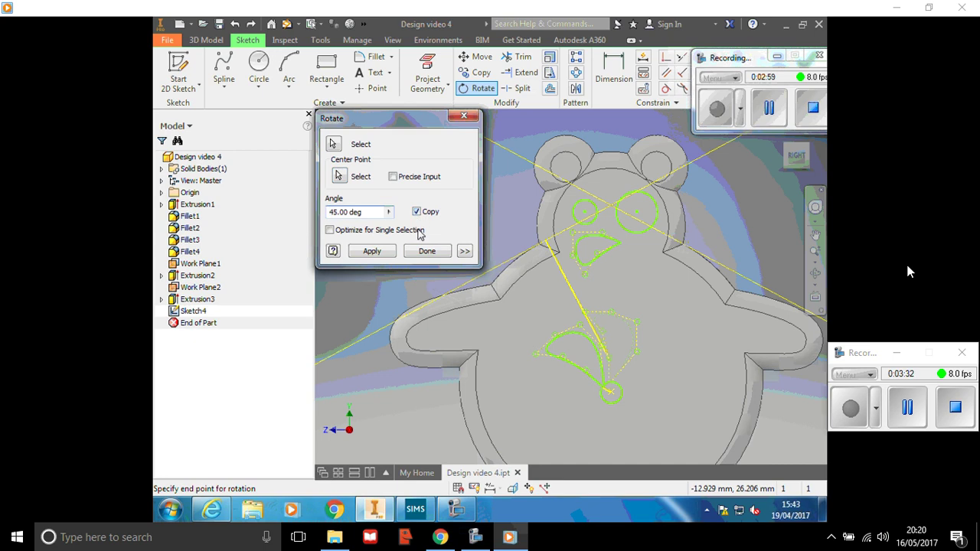
- Create the first 45-degree petal copy, then rotate that copy another 45 degrees about the base
click(386, 254)
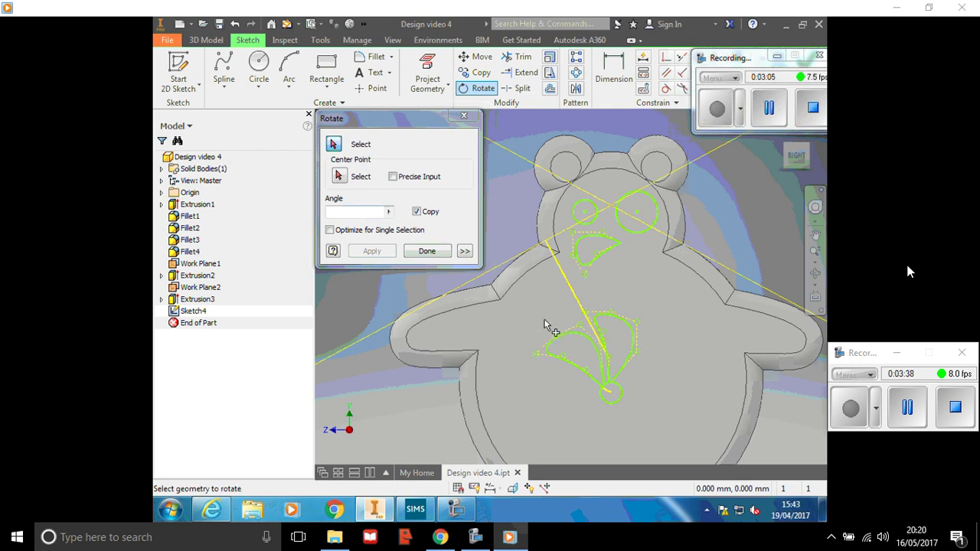
click(574, 341)
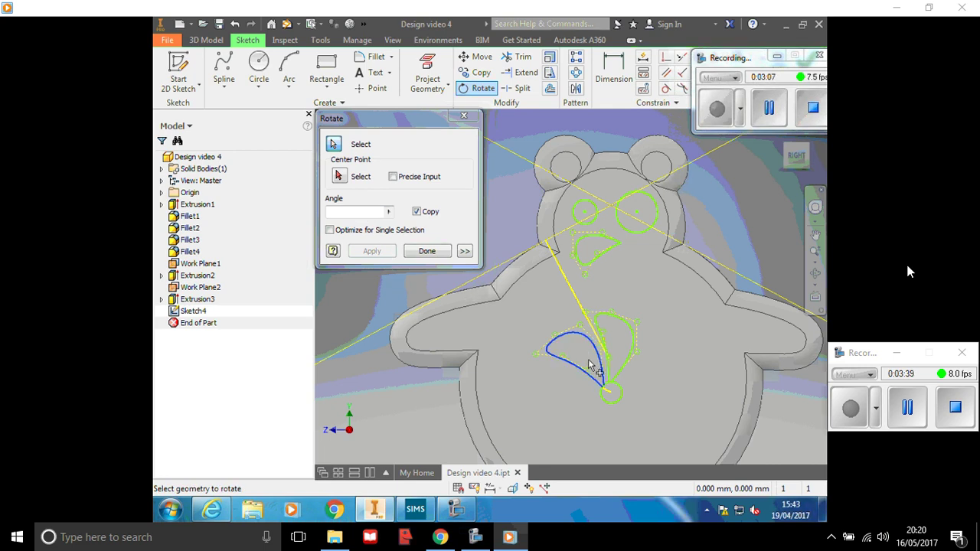
click(362, 177)
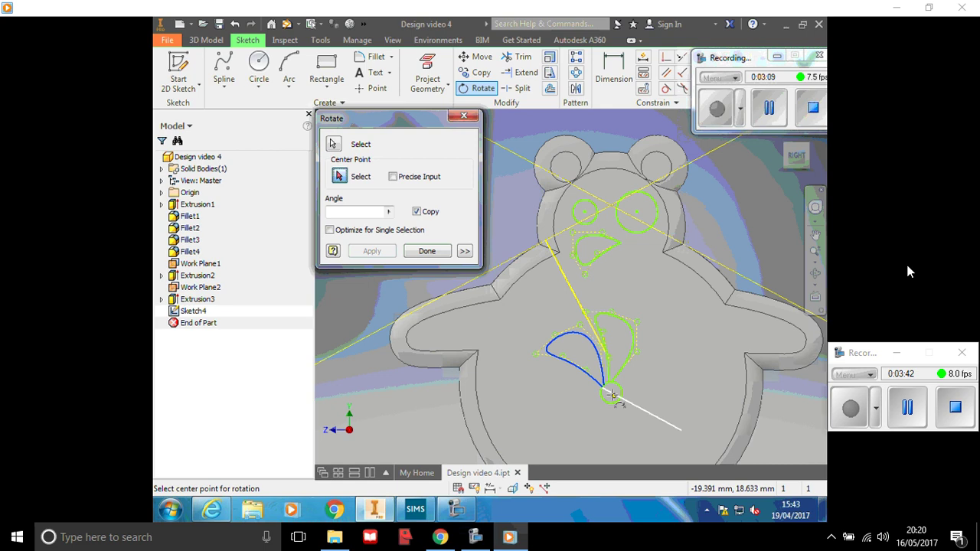
click(611, 394)
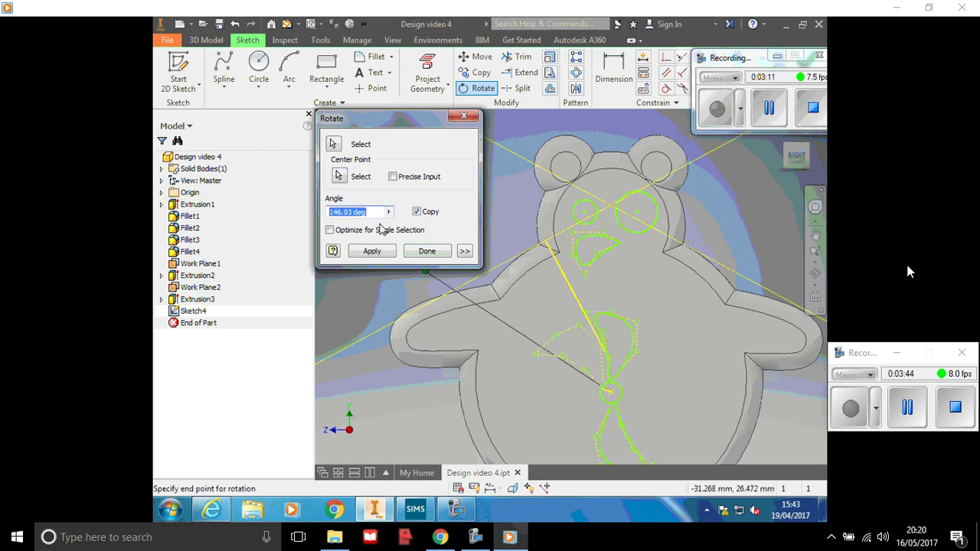
text(45)
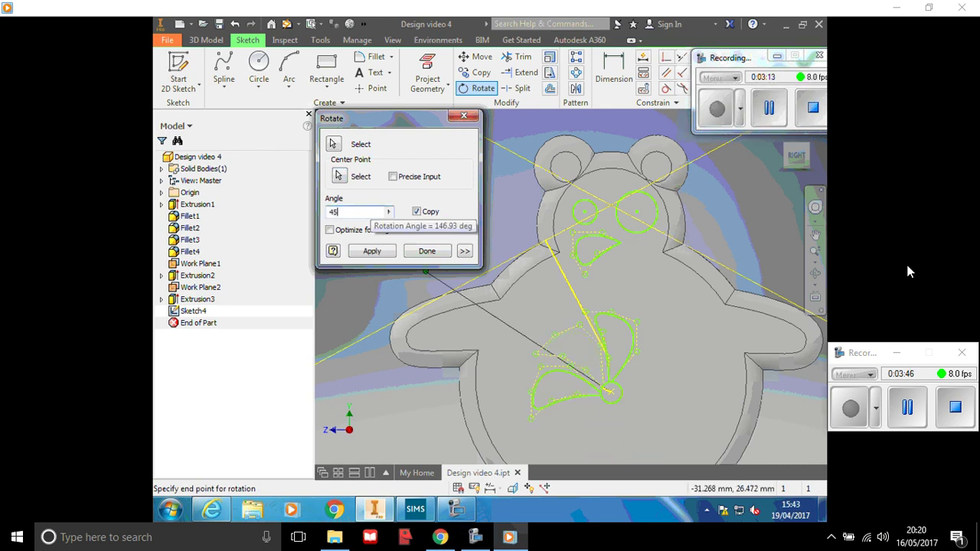
click(368, 253)
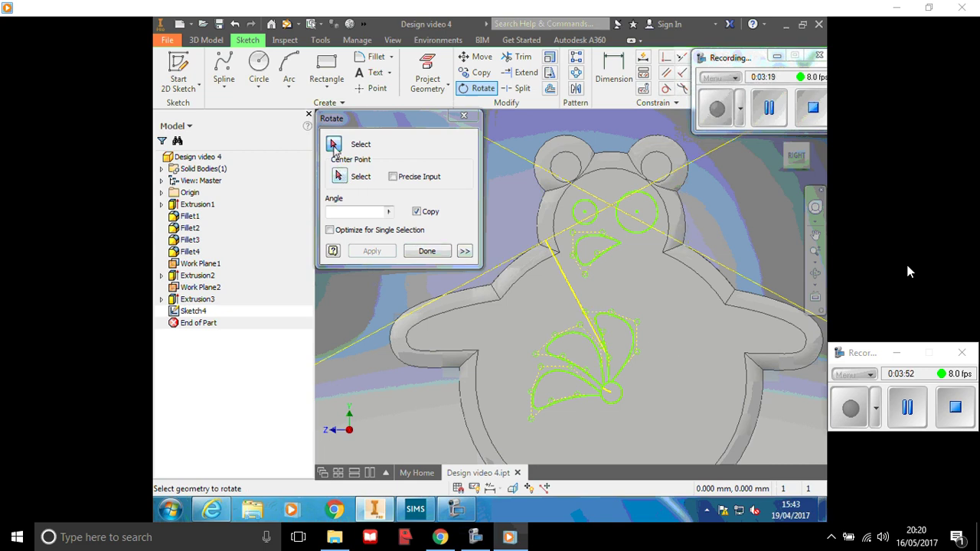
- Add a further petal copy from the newest petal, turned about the flower hub
click(334, 151)
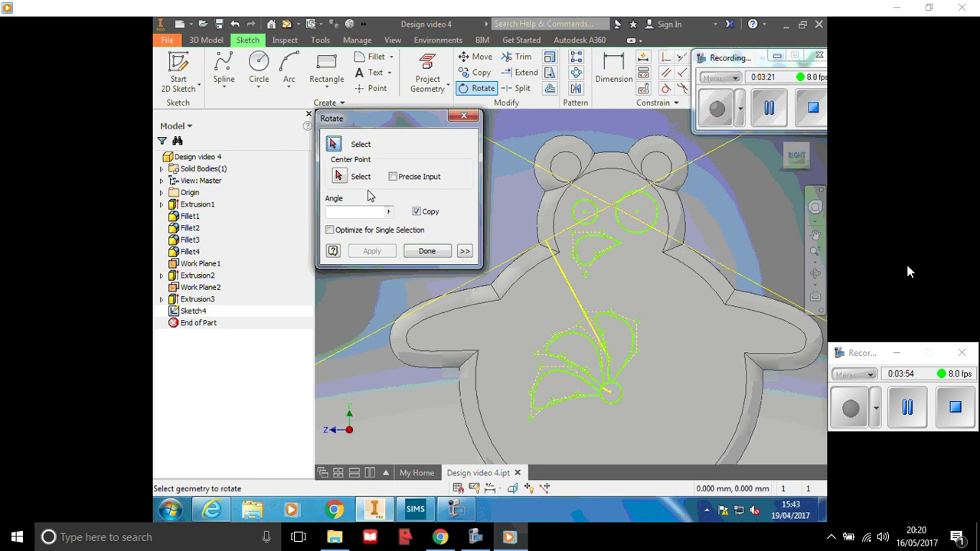
click(553, 375)
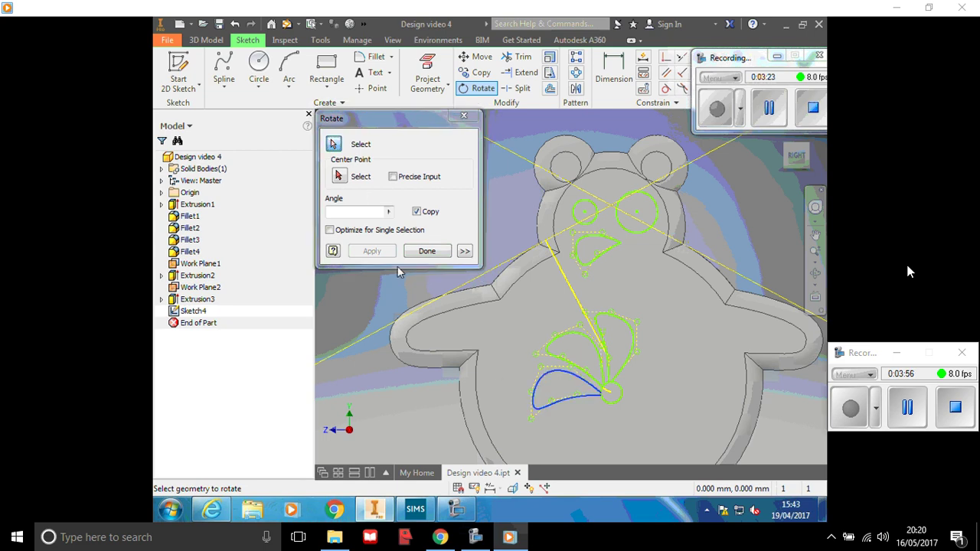
click(339, 176)
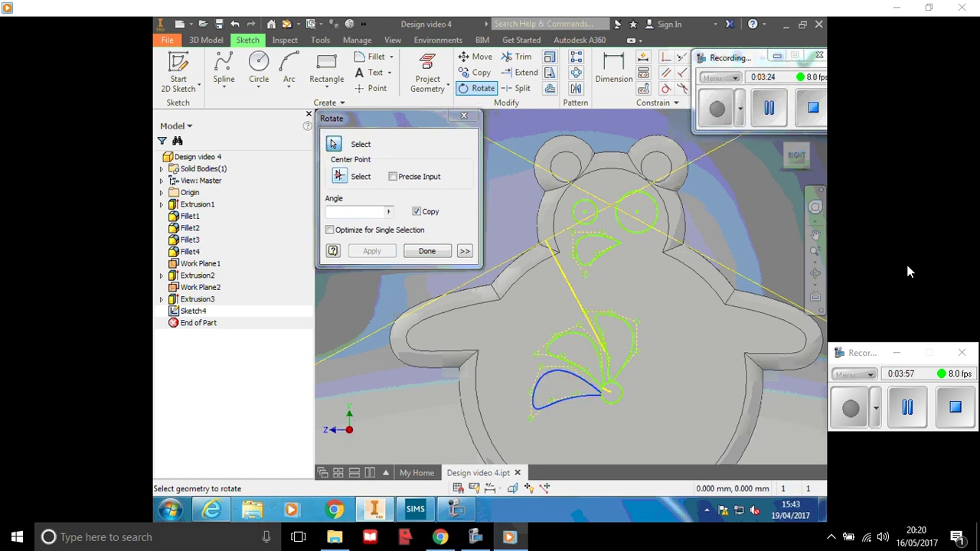
click(611, 392)
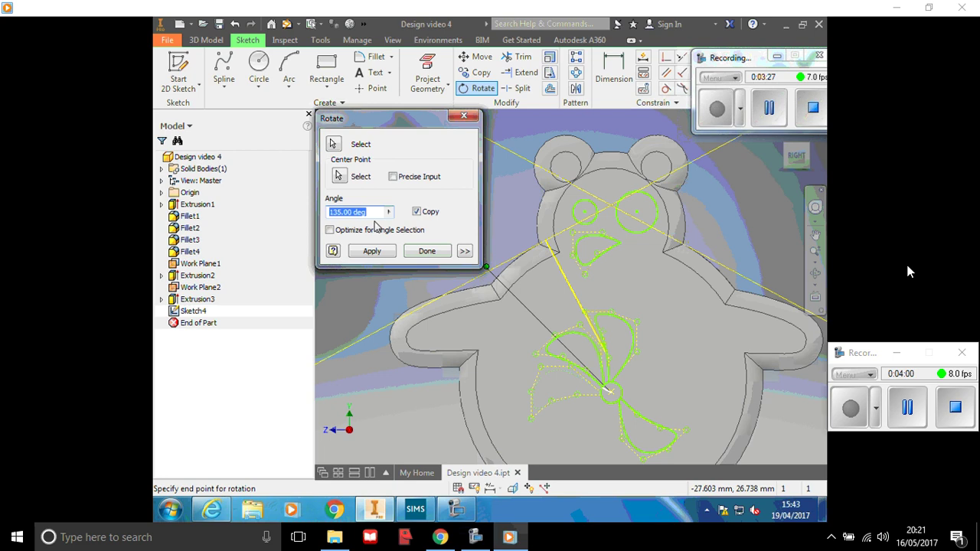
text(45)
click(372, 251)
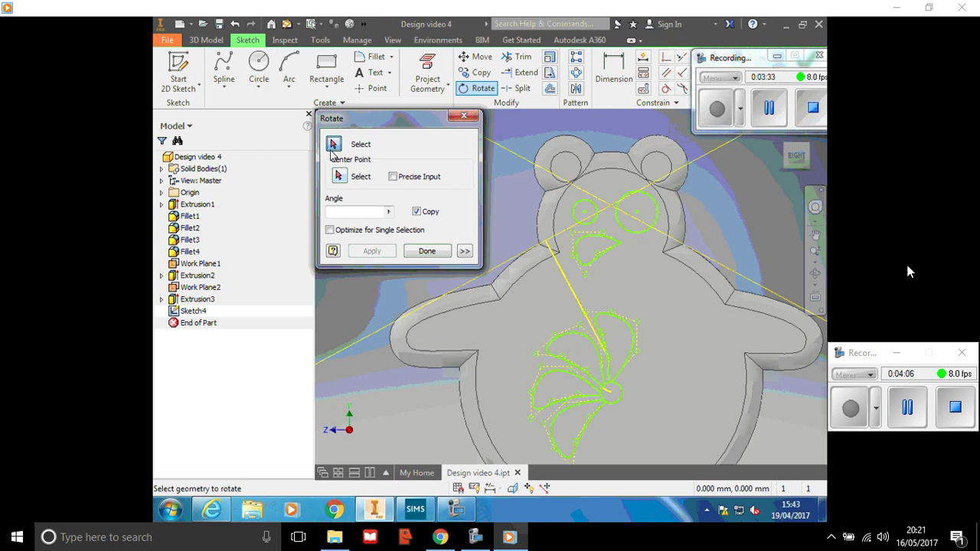
- Add two more 45-degree copies from the lowest and lower-right petals about the hub
click(580, 439)
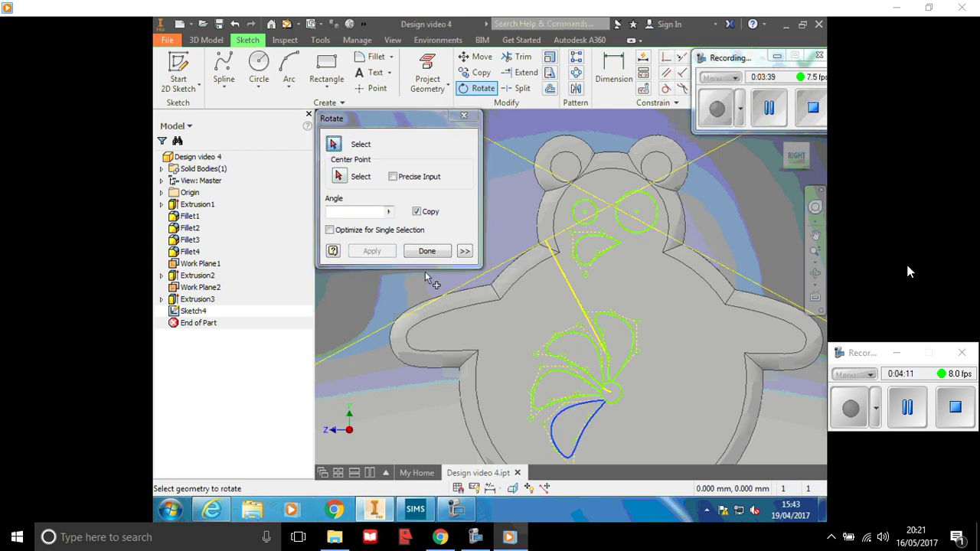
click(356, 212)
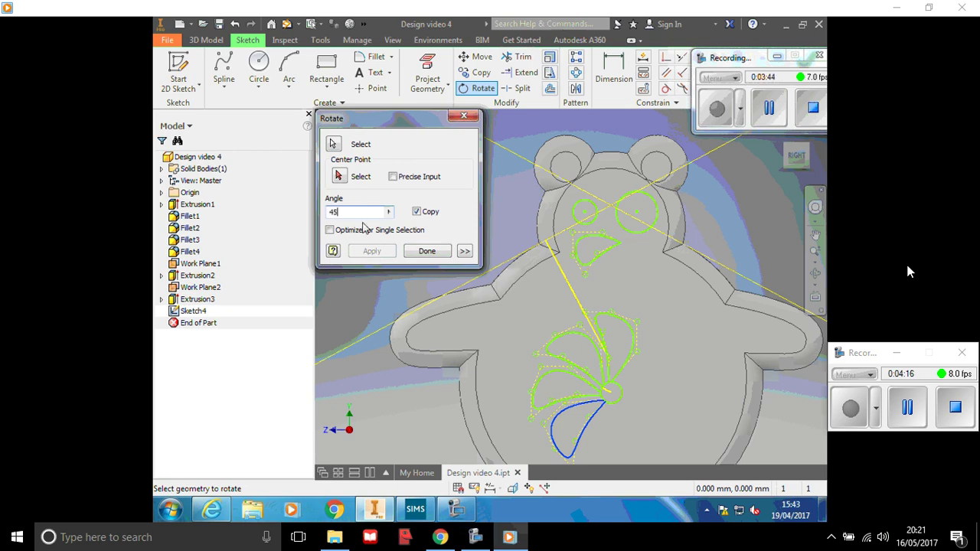
click(339, 176)
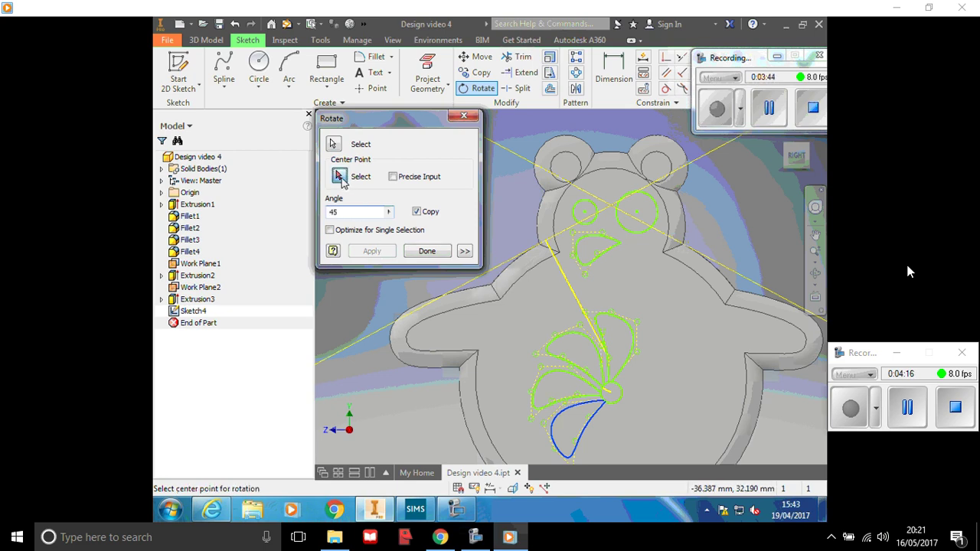
click(611, 392)
click(372, 252)
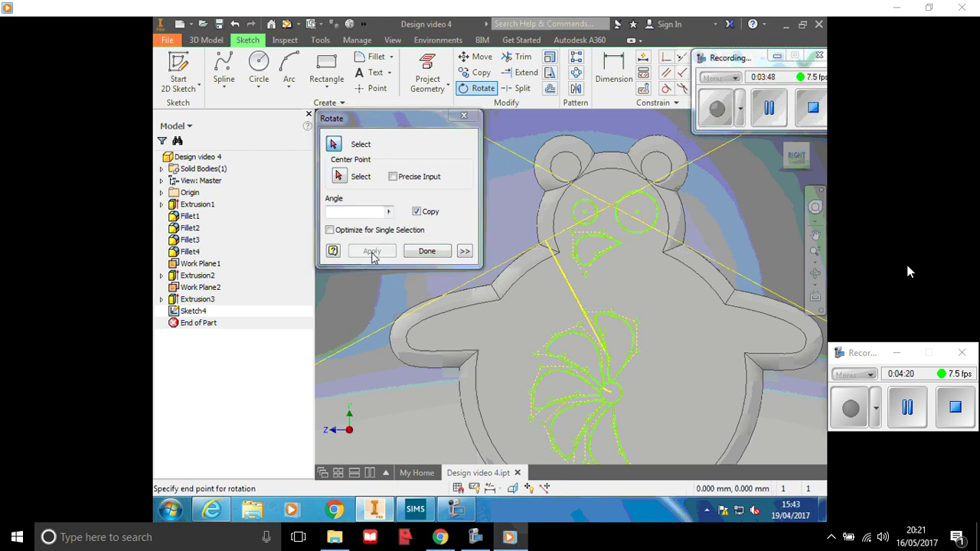
click(620, 444)
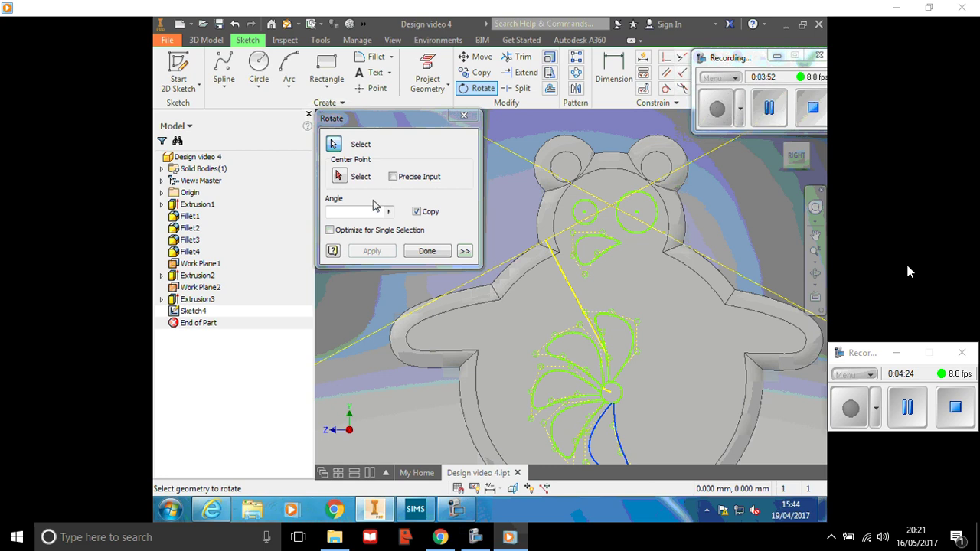
click(340, 176)
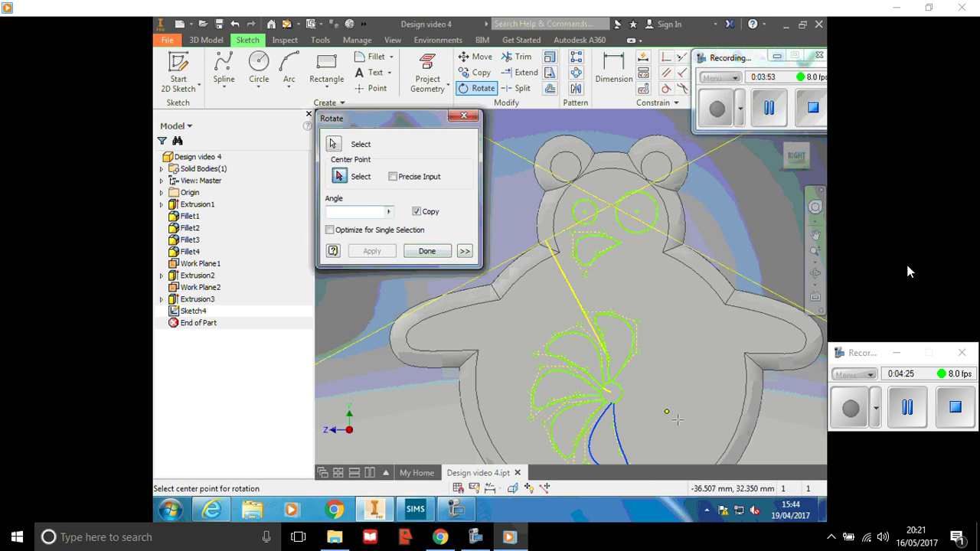
click(611, 392)
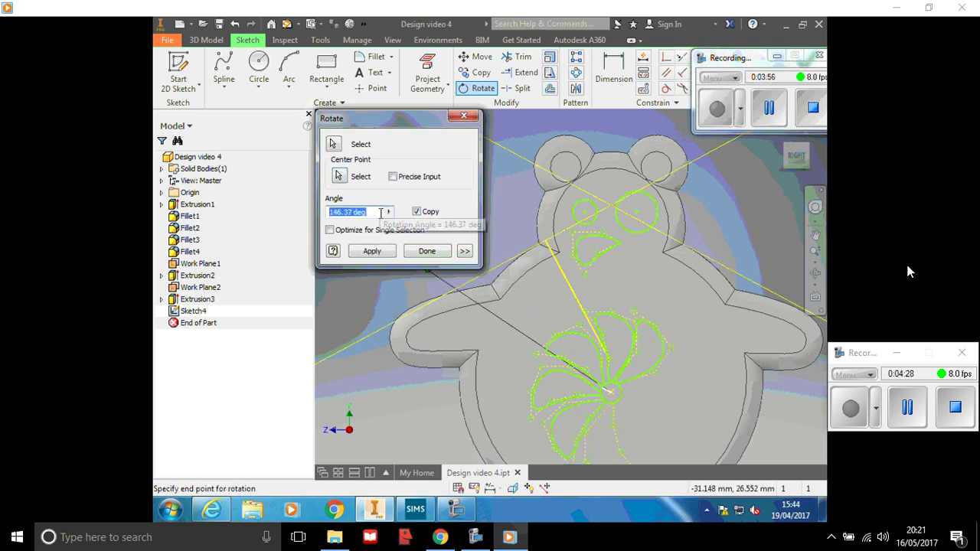
text(45)
click(371, 252)
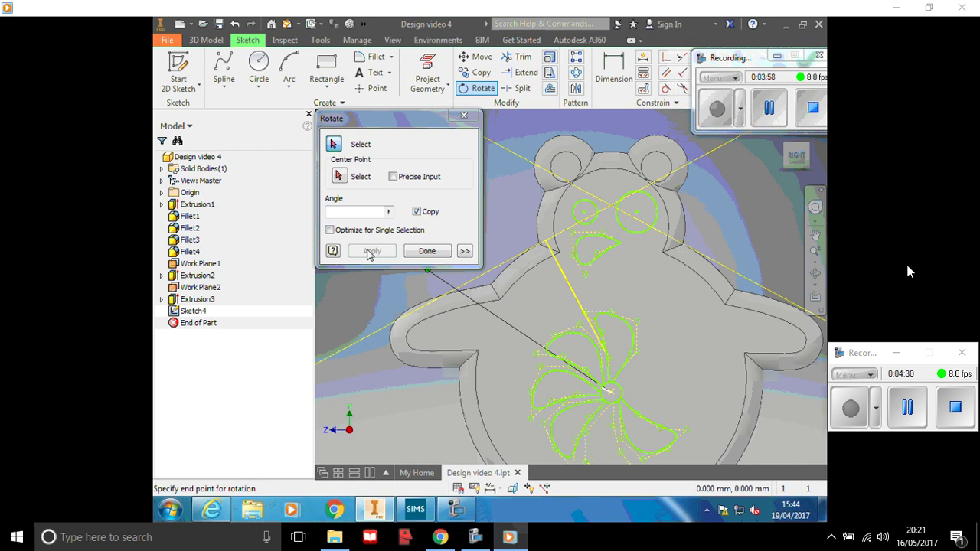
- Complete the pinwheel with the final rotated petal copies around the flower centre
click(645, 421)
click(339, 177)
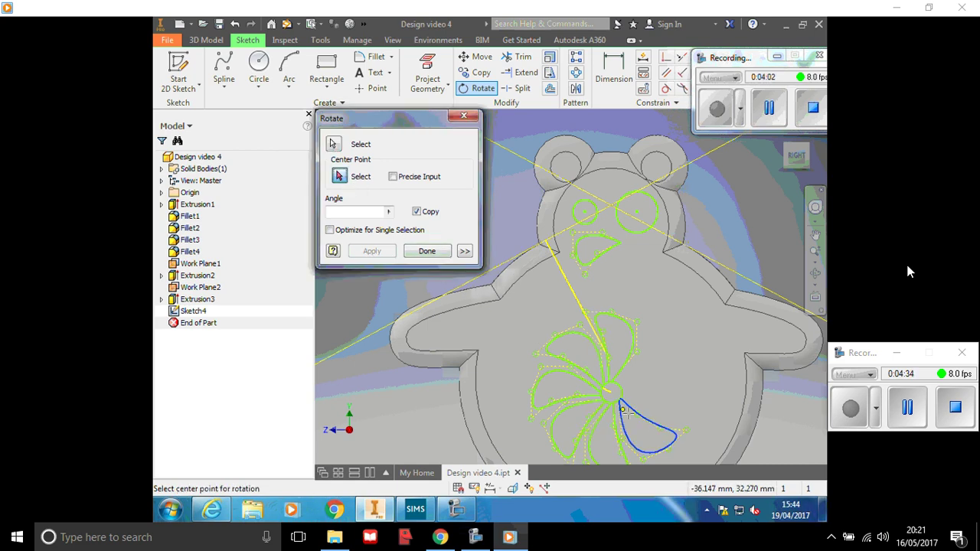
click(611, 392)
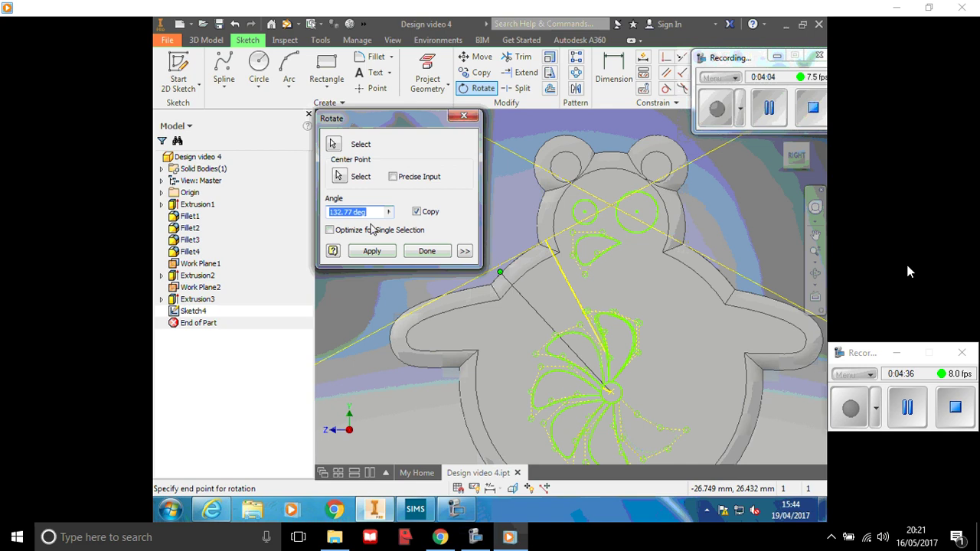
text(45)
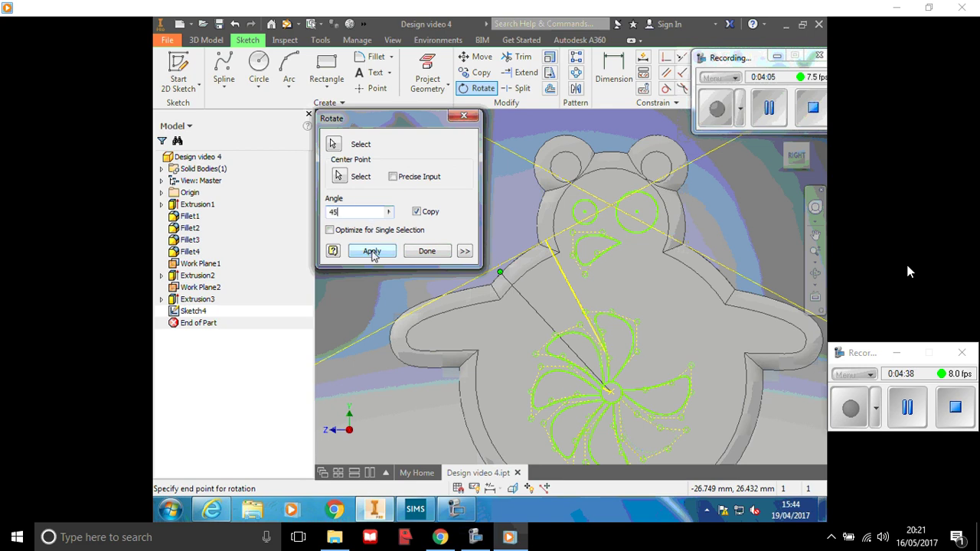
click(372, 253)
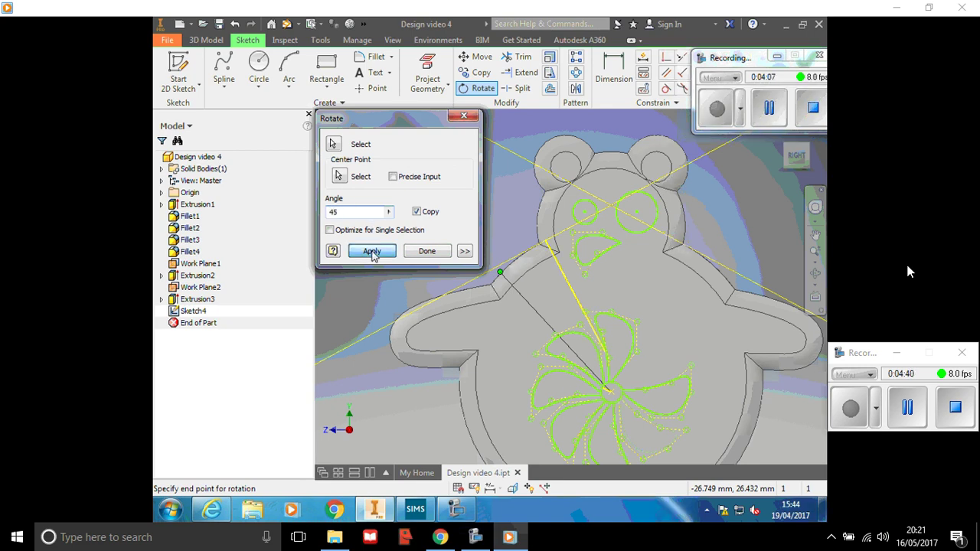
click(657, 392)
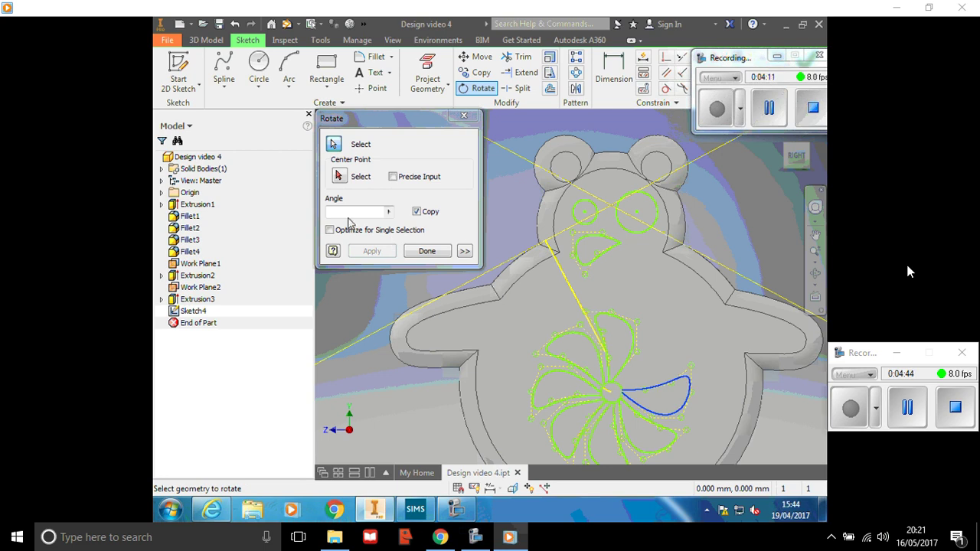
click(339, 176)
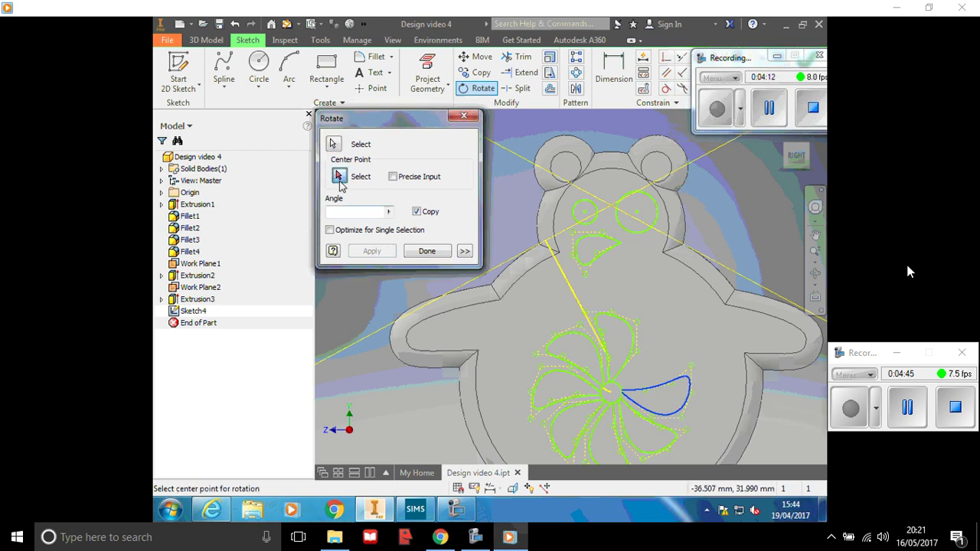
click(610, 393)
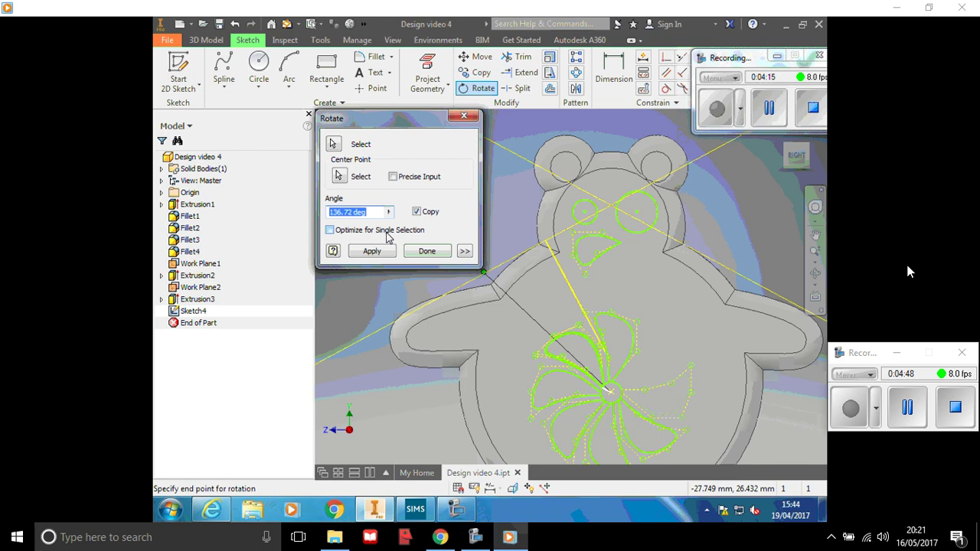
text(45)
click(387, 250)
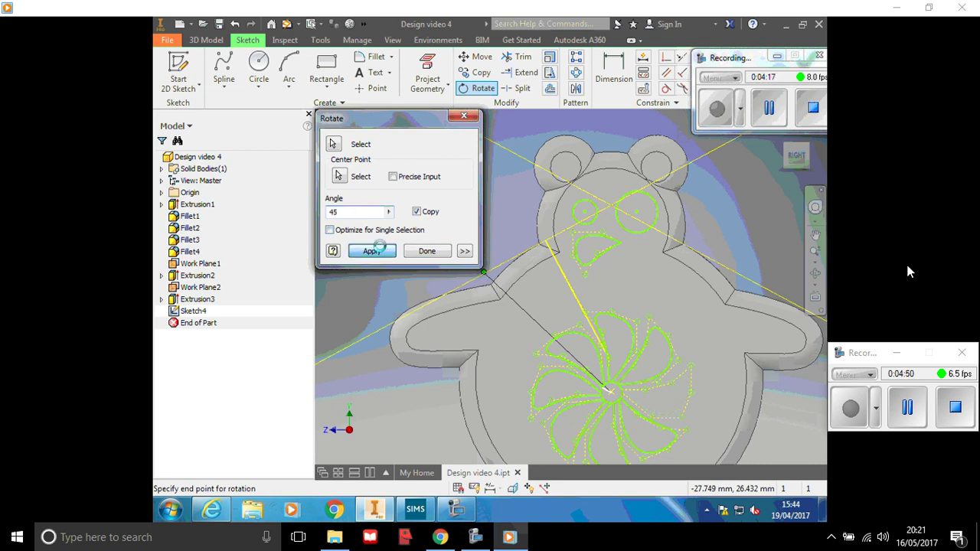
- Close the Rotate tool and recentre the view on the flower
click(426, 252)
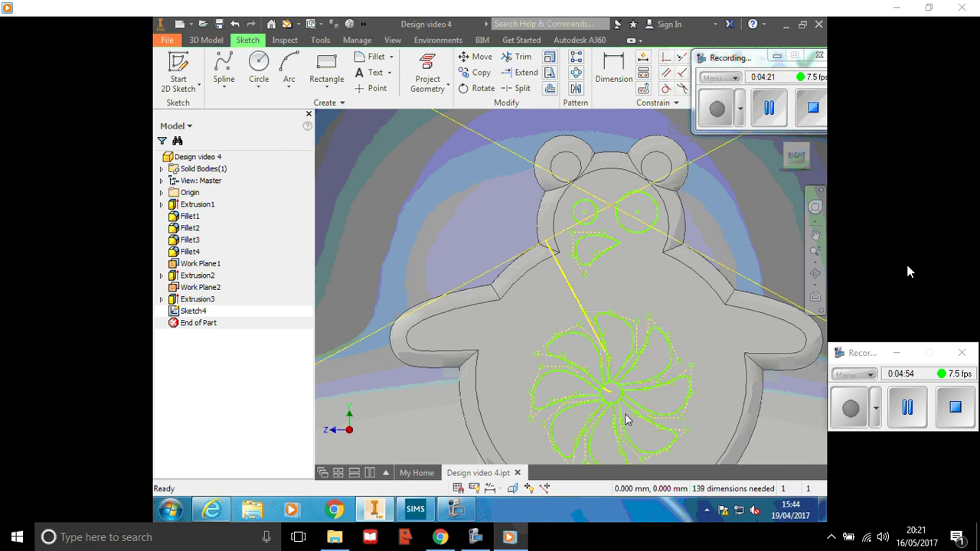
click(815, 237)
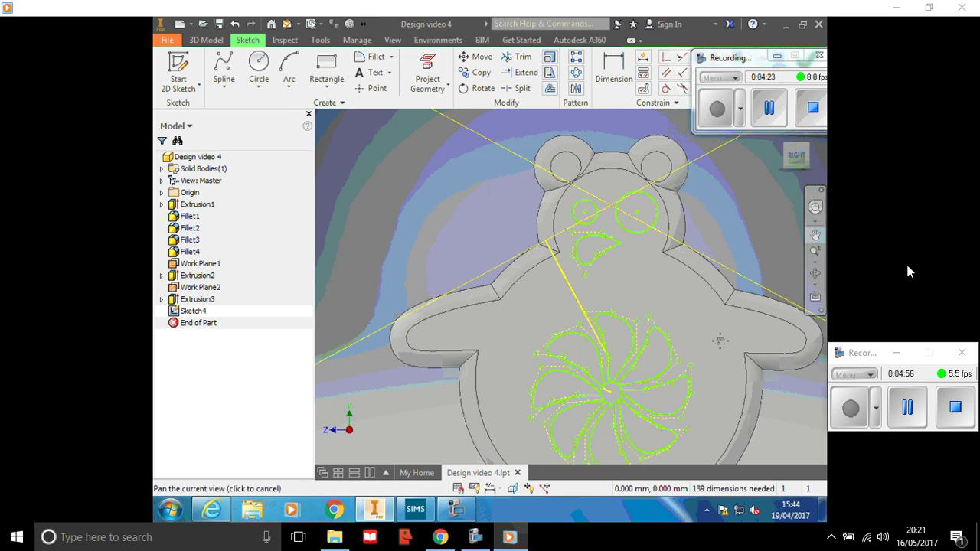
drag(721, 343, 686, 284)
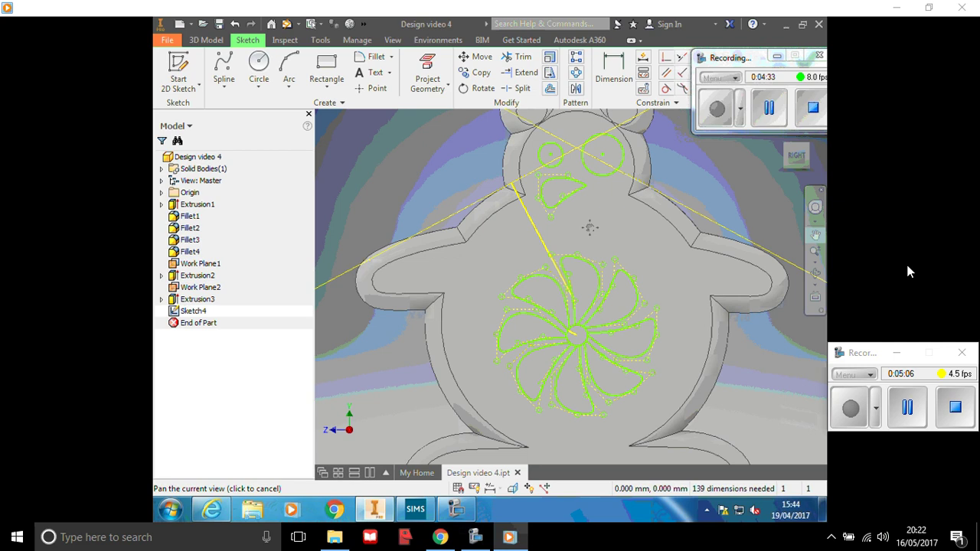
- Trim away the small centre circle and finish Sketch4
click(518, 56)
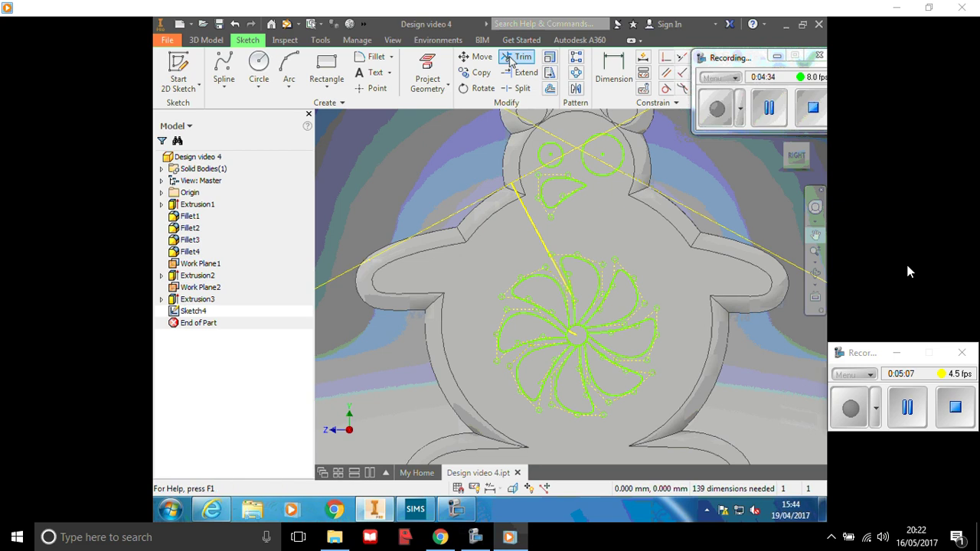
click(582, 333)
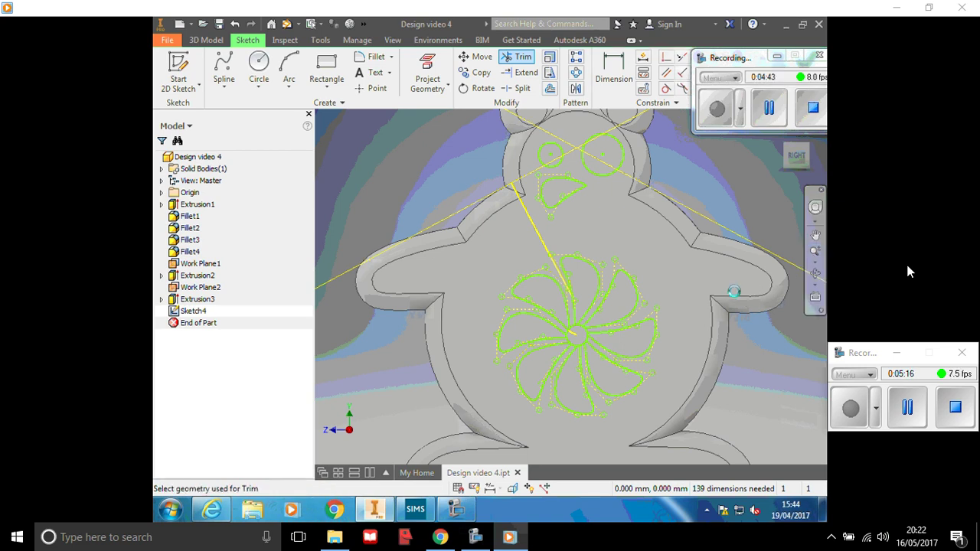
scroll(735, 297, down, 3)
key(ctrl+Return)
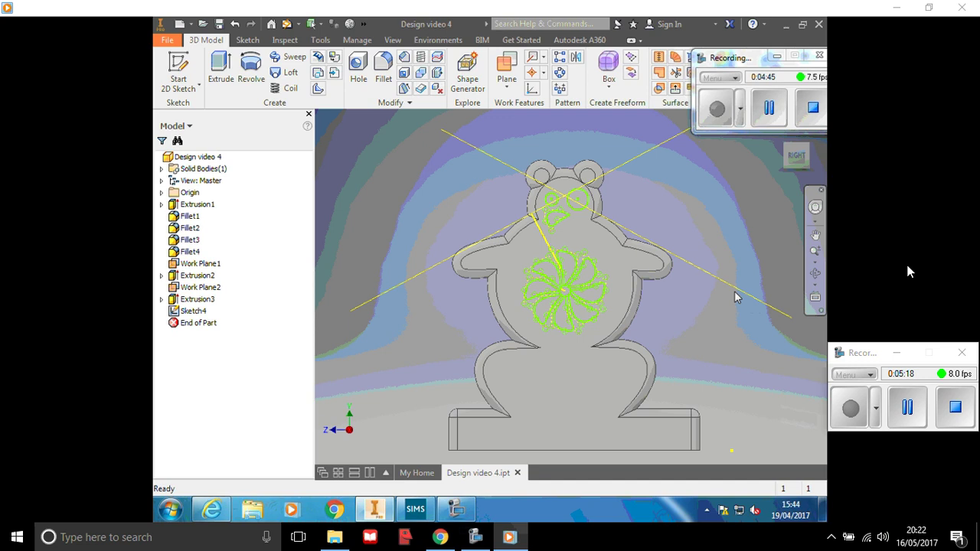
- Zoom to fit the whole bear model in view
click(816, 262)
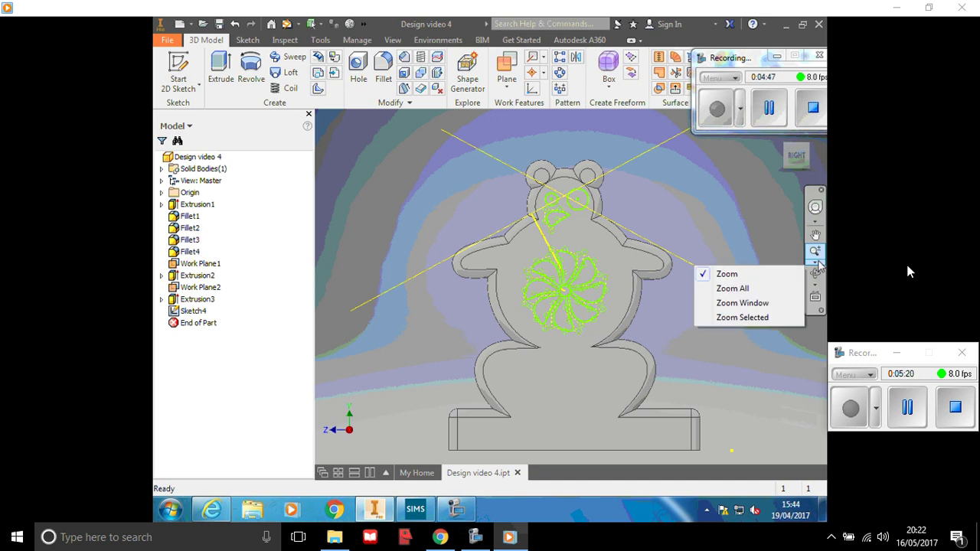
click(733, 288)
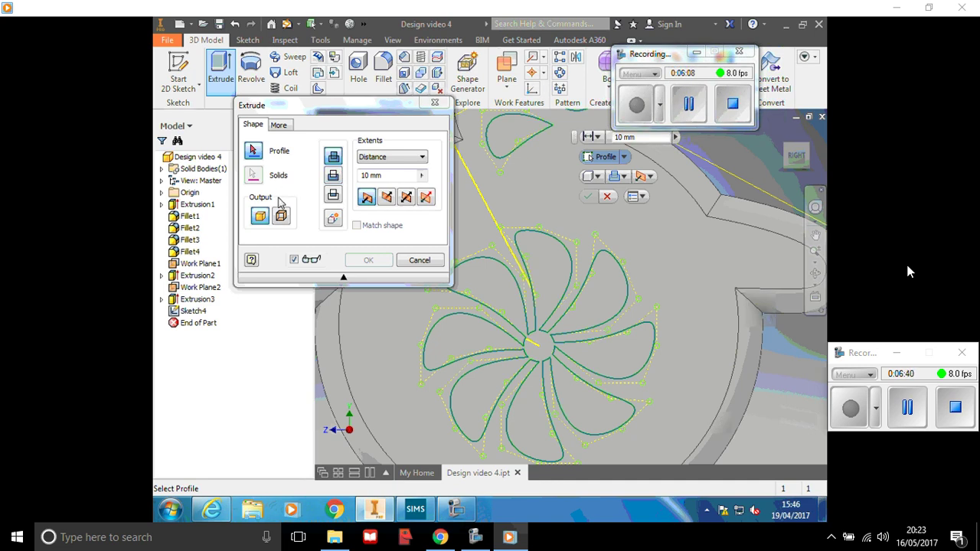
- Extrude all petal profiles 2 mm with the Cut option in the default direction
click(552, 243)
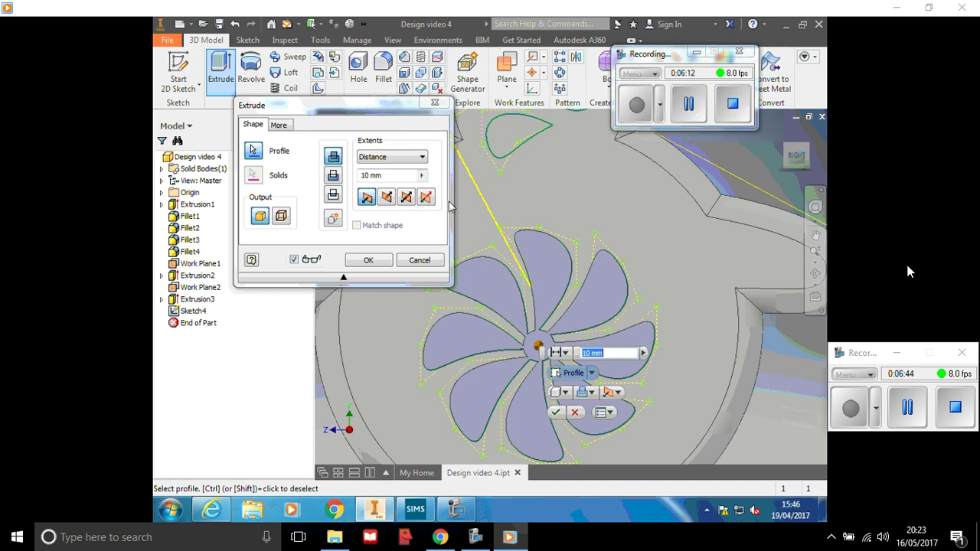
click(333, 175)
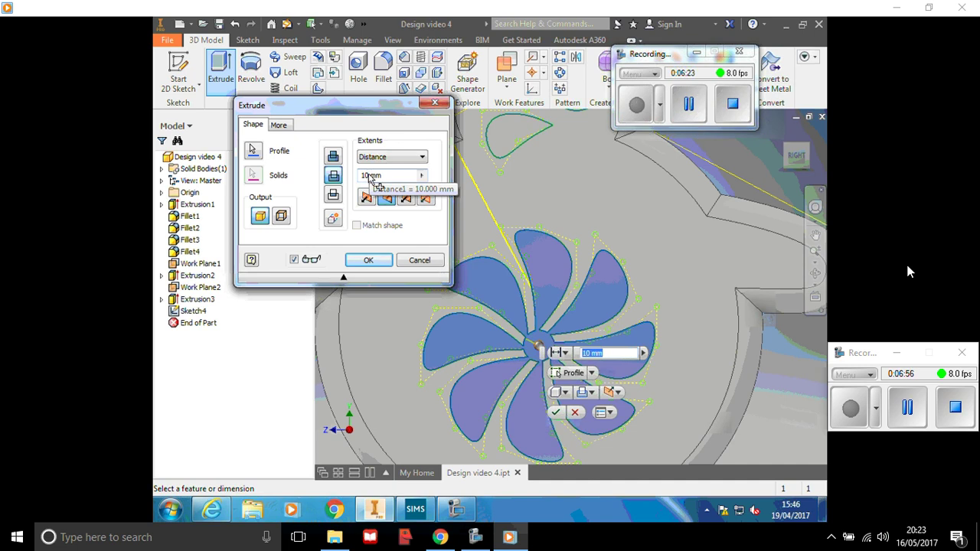
click(370, 176)
key(BackSpace)
key(BackSpace)
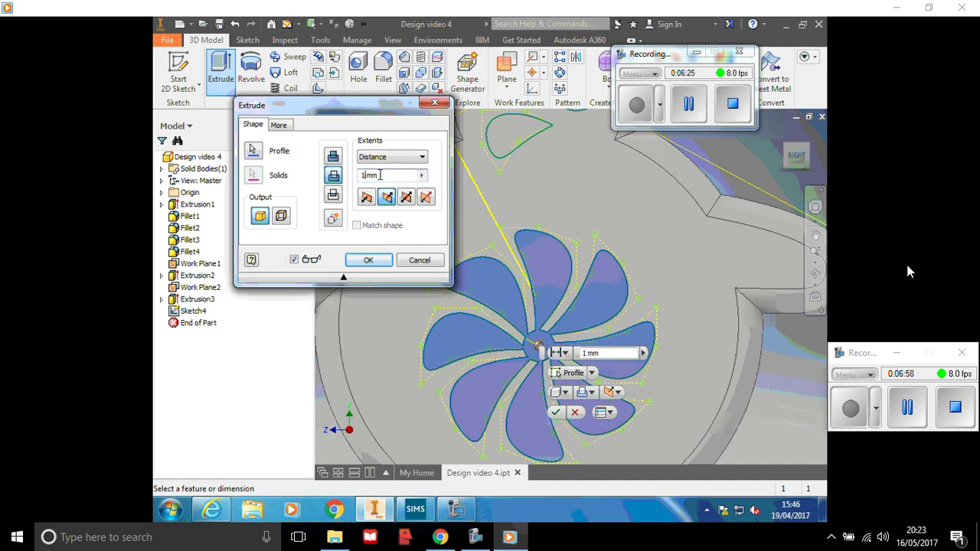
text(2)
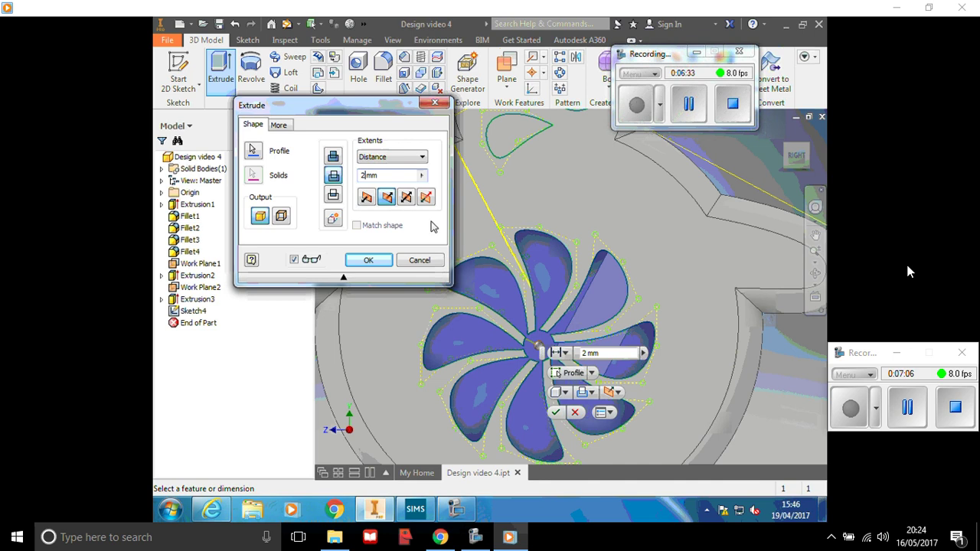
key(BackSpace)
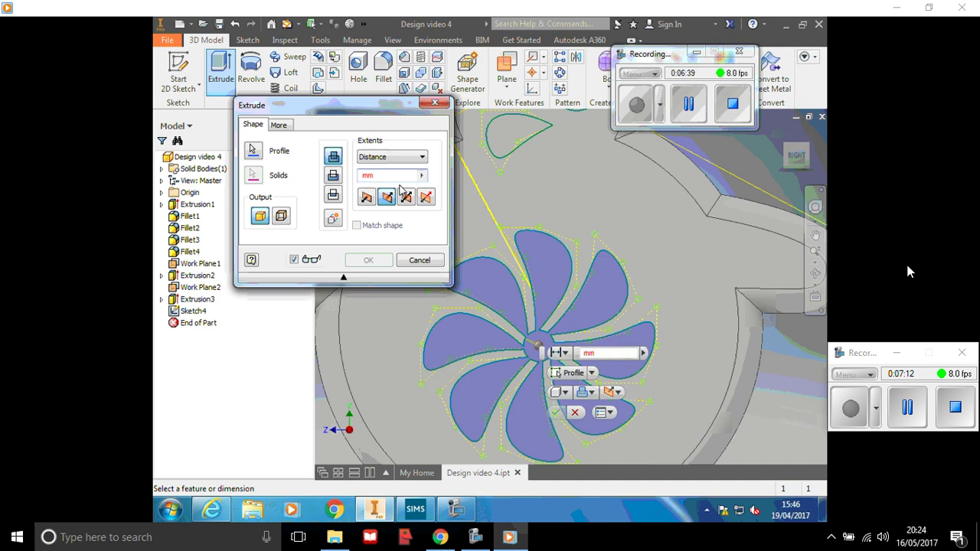
text(2)
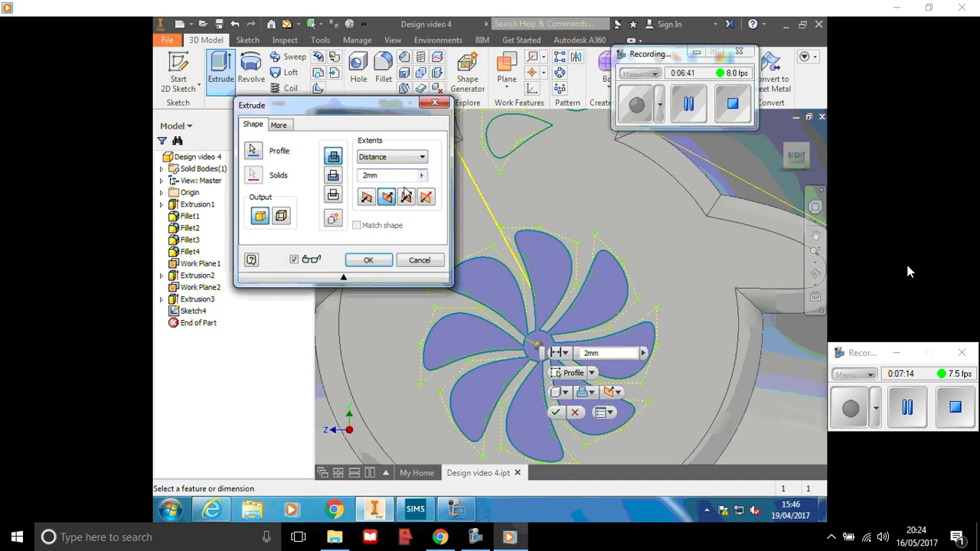
click(367, 199)
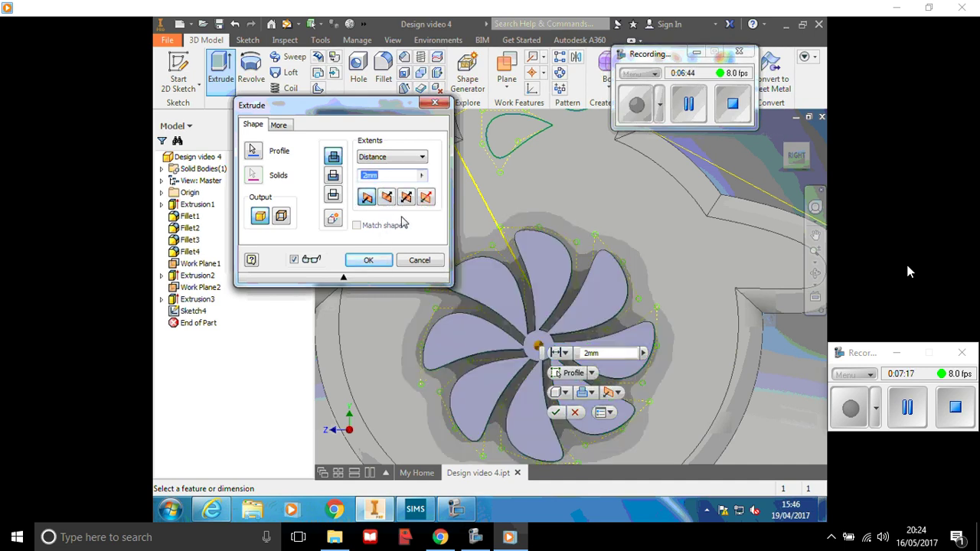
click(367, 260)
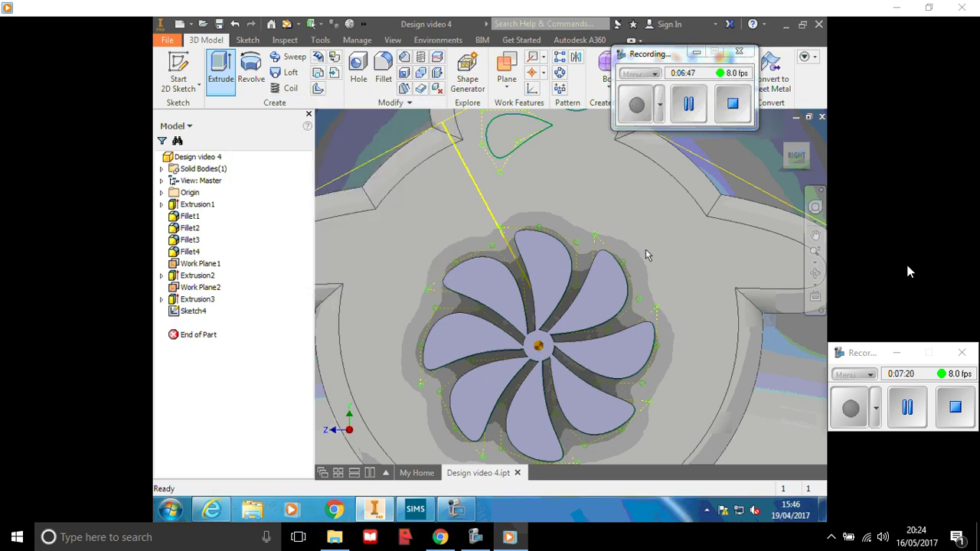
- Orbit the bear, zoom to fit, then show the Right view rolled upright
click(815, 272)
mouse_move(651, 281)
mouse_down()
mouse_move(627, 313)
mouse_move(659, 275)
mouse_up()
key(Escape)
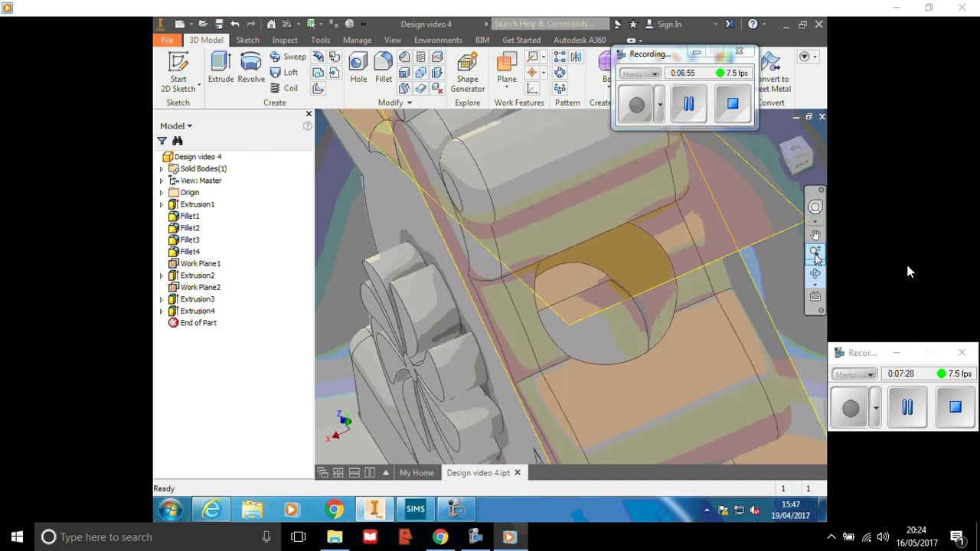
click(815, 253)
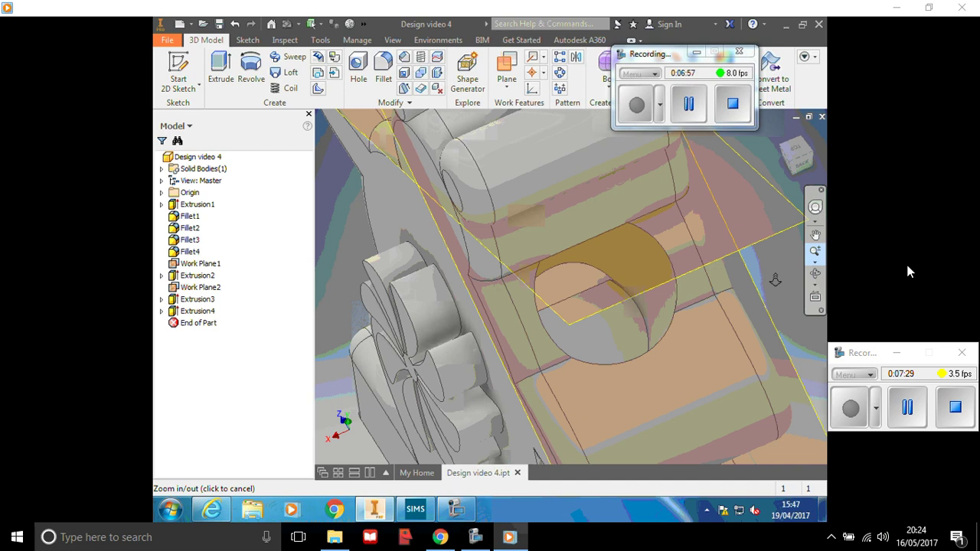
click(815, 261)
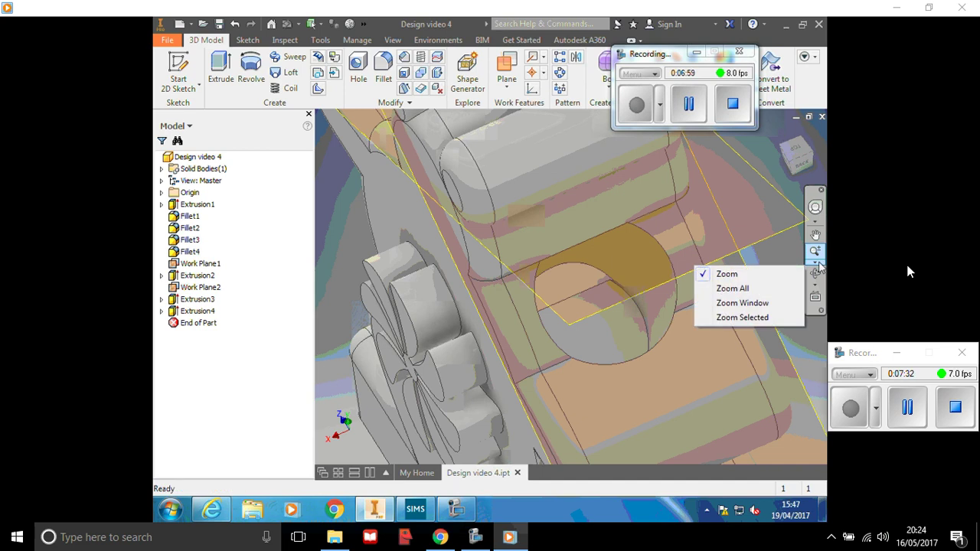
click(747, 290)
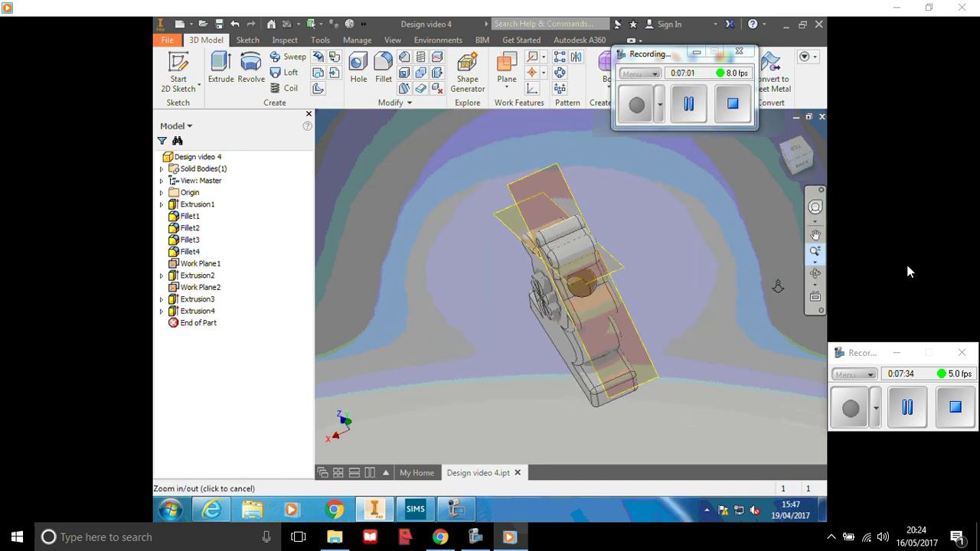
click(790, 165)
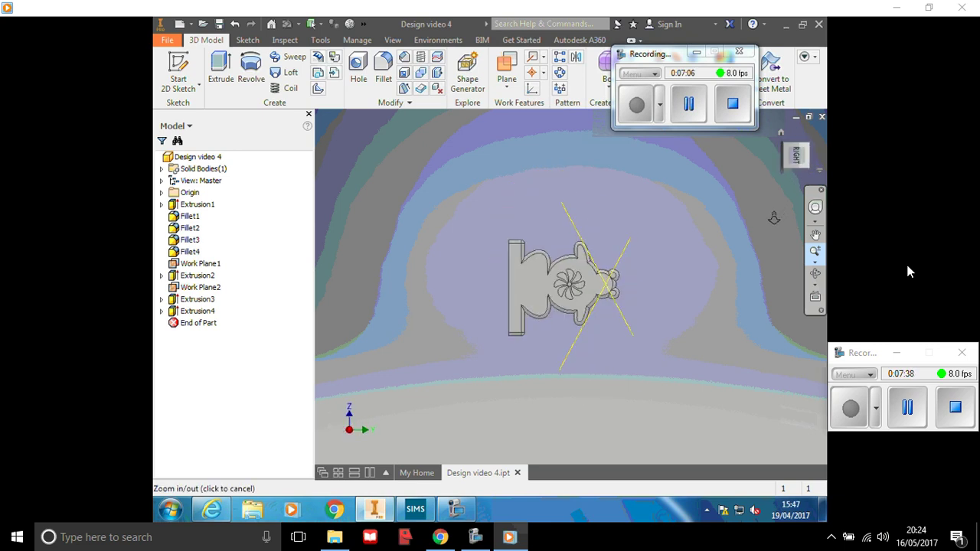
click(813, 134)
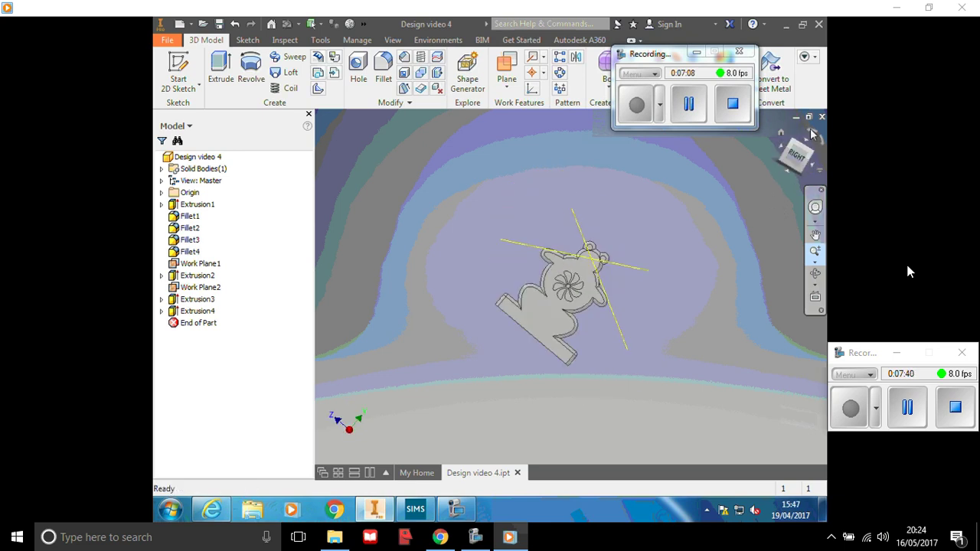